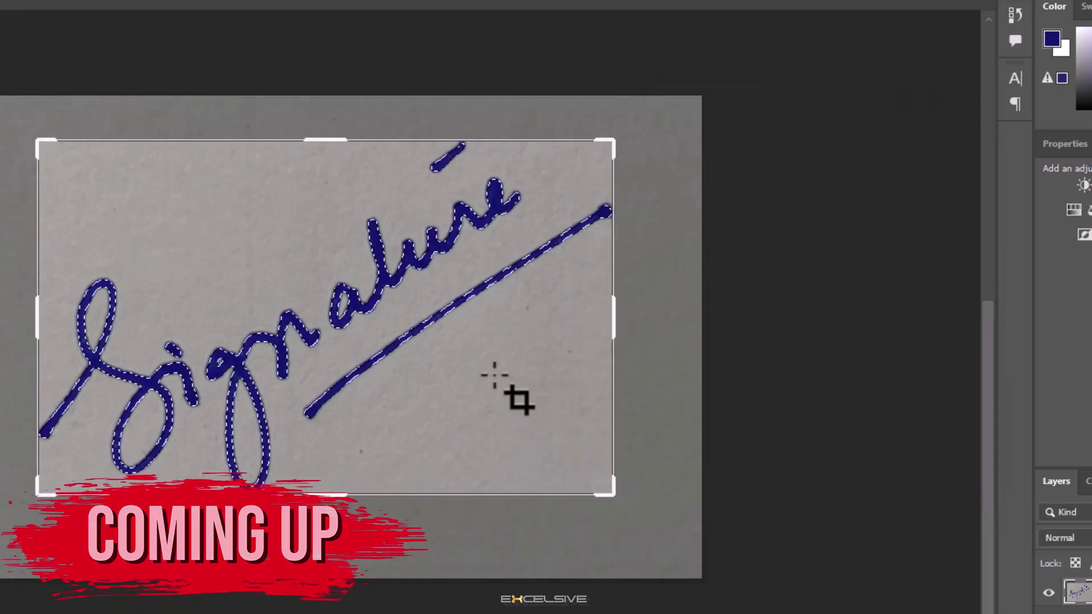
- Upload Signature.JPEG to remove.bg and download the background-free transparent cut-out
key("Escape")
key("v")
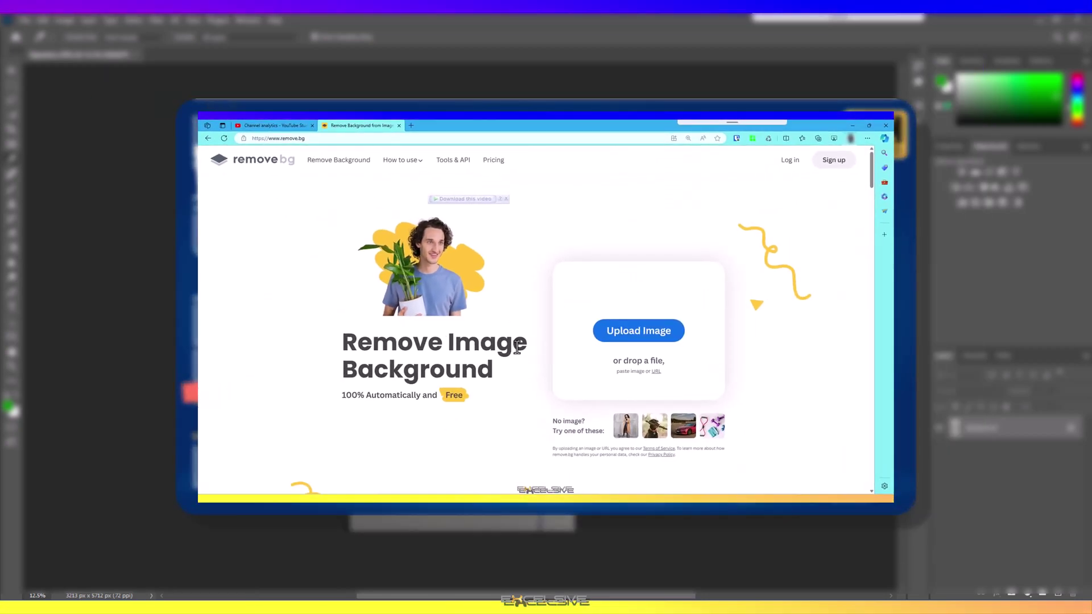
left_click(659, 333)
double_click(341, 377)
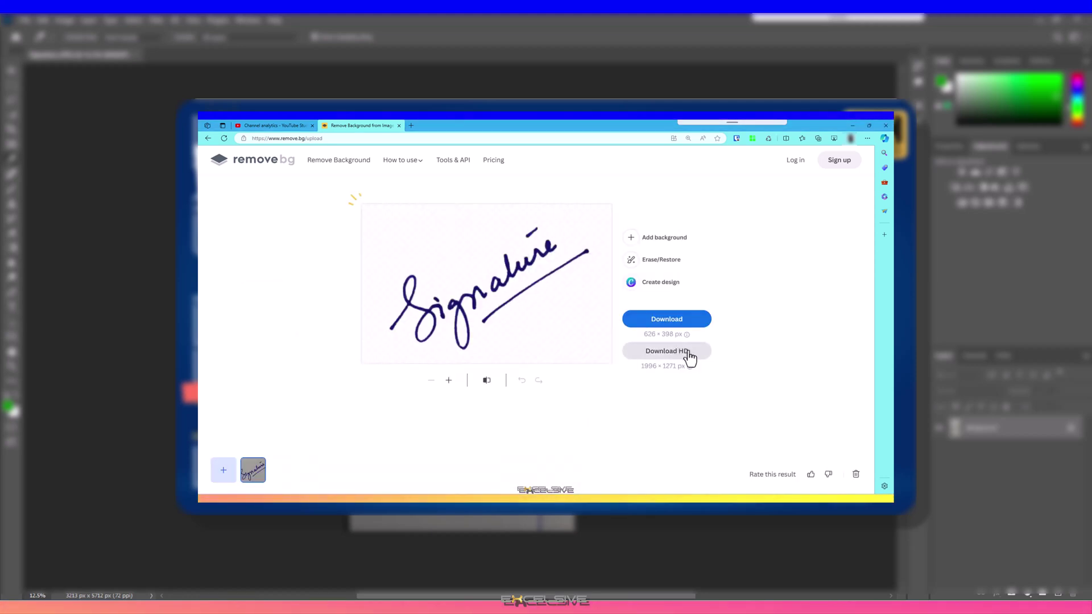
left_click(666, 322)
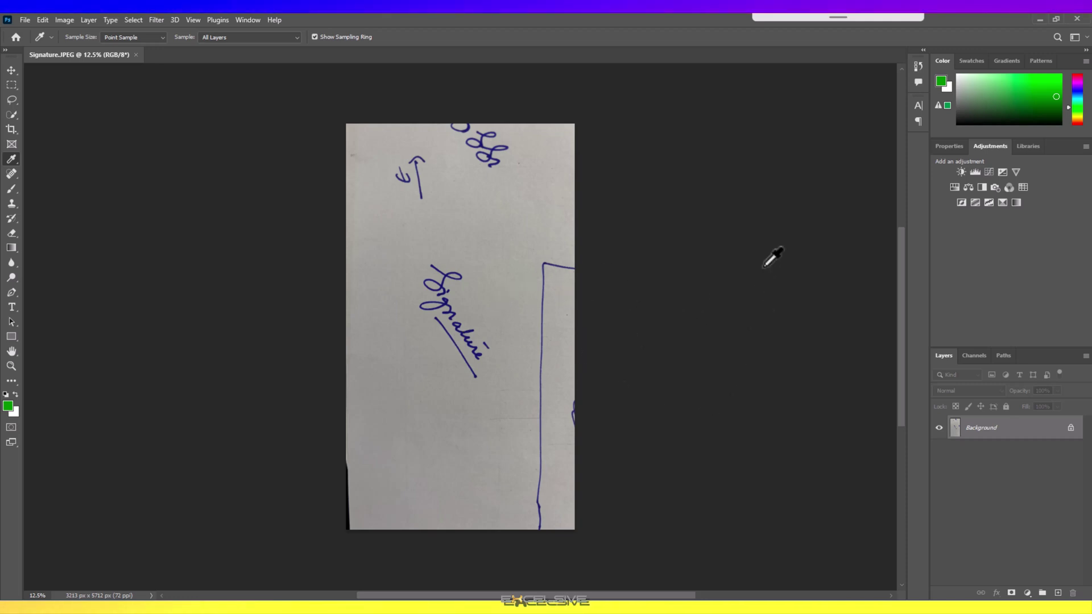
- Rotate the signature photo 90° counter-clockwise and unlock the Background layer into Layer 0
key("v")
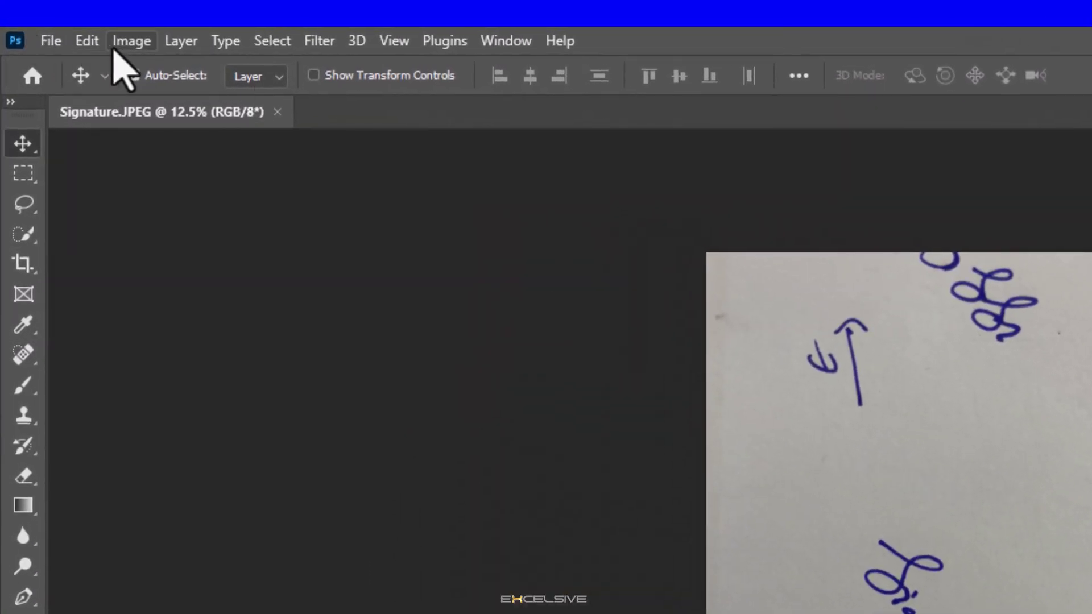
left_click(116, 46)
mouse_move(270, 266)
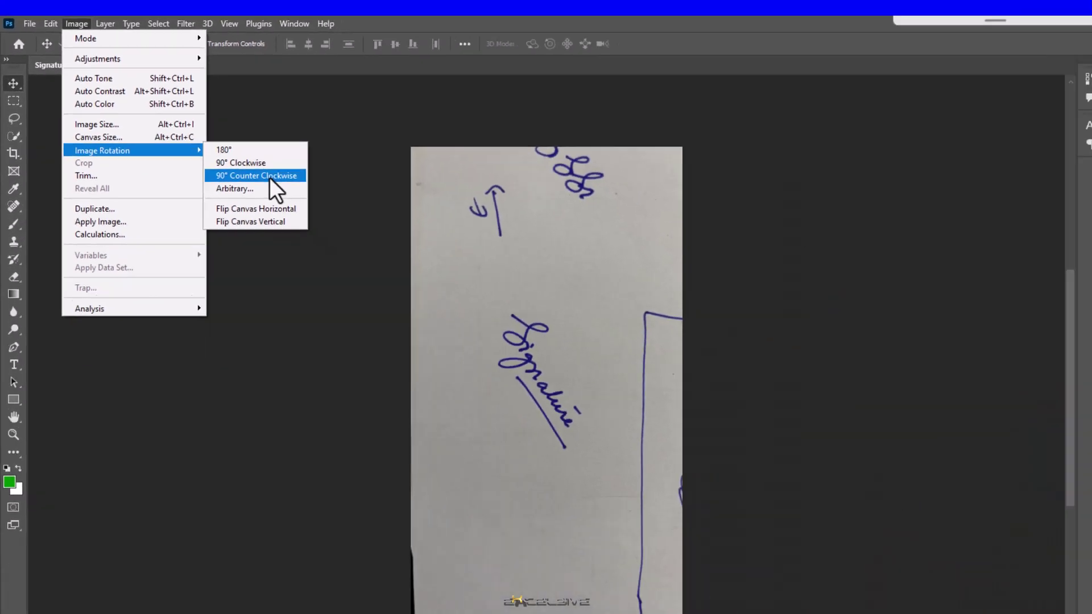
left_click(463, 305)
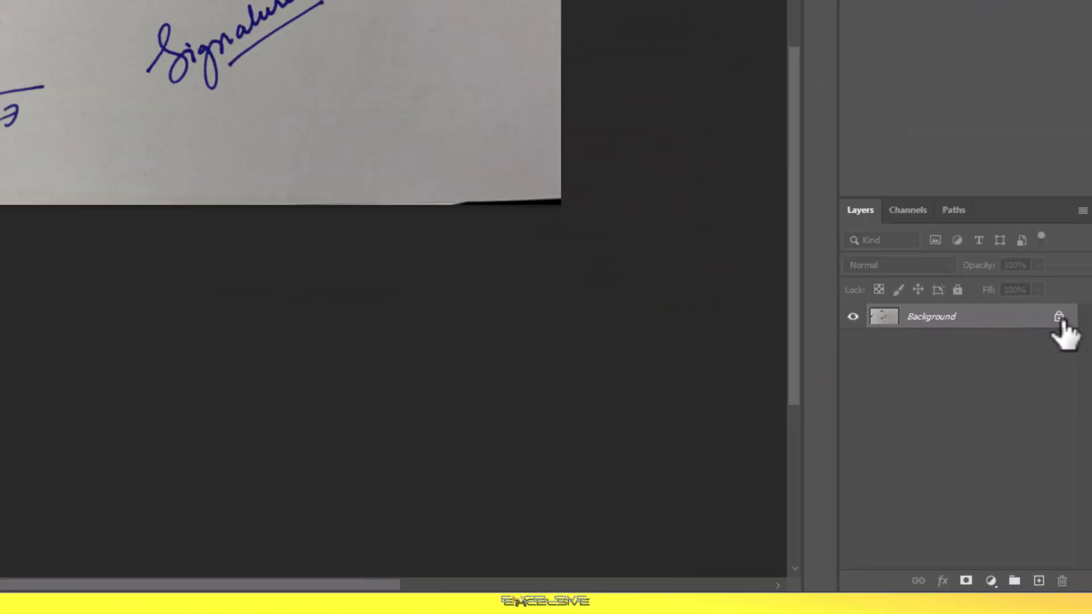
left_click(1046, 211)
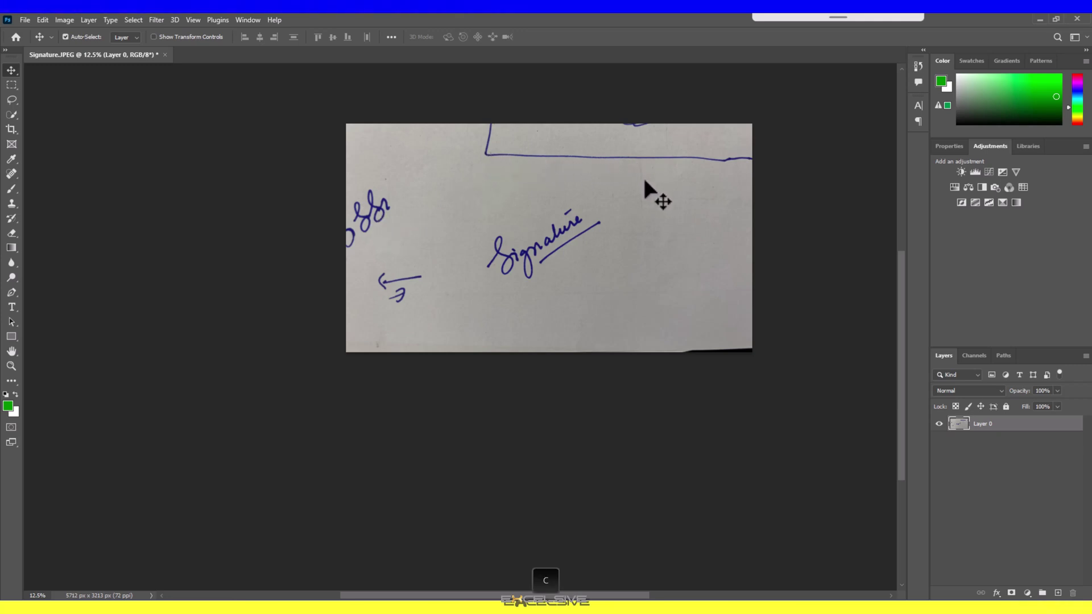
- Crop the photo tightly around the signature and underline to 2032 × 1341 px
key("c")
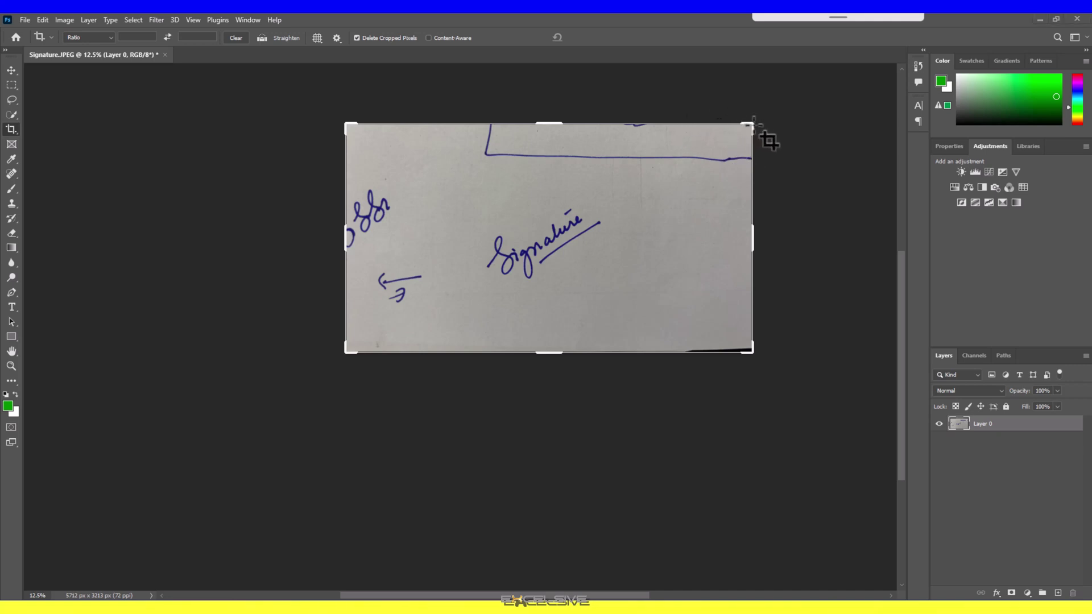
left_click_drag(752, 124, 687, 160)
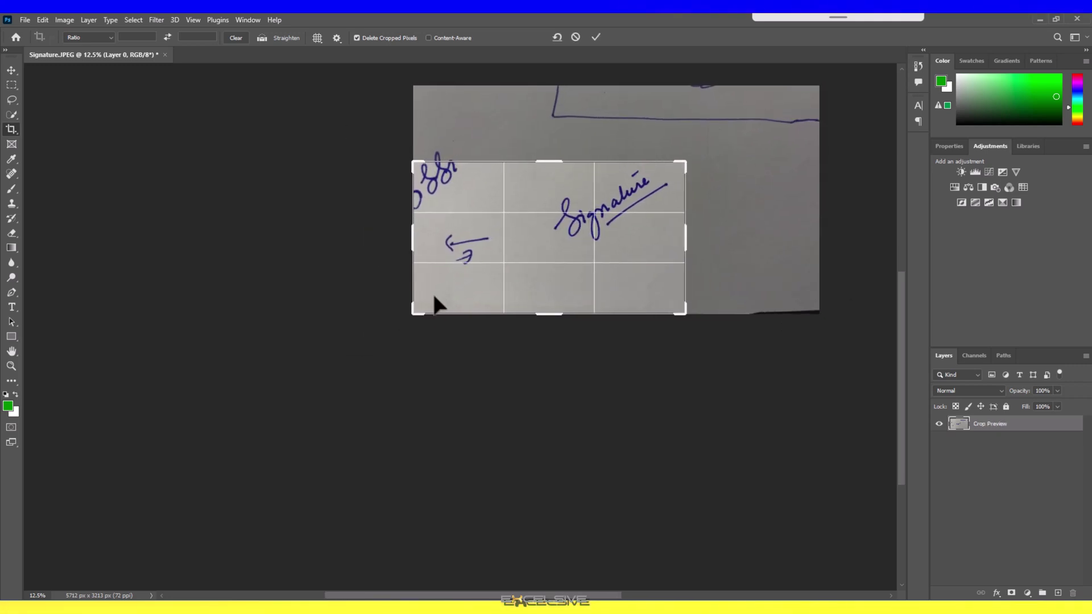
left_click_drag(409, 316, 475, 286)
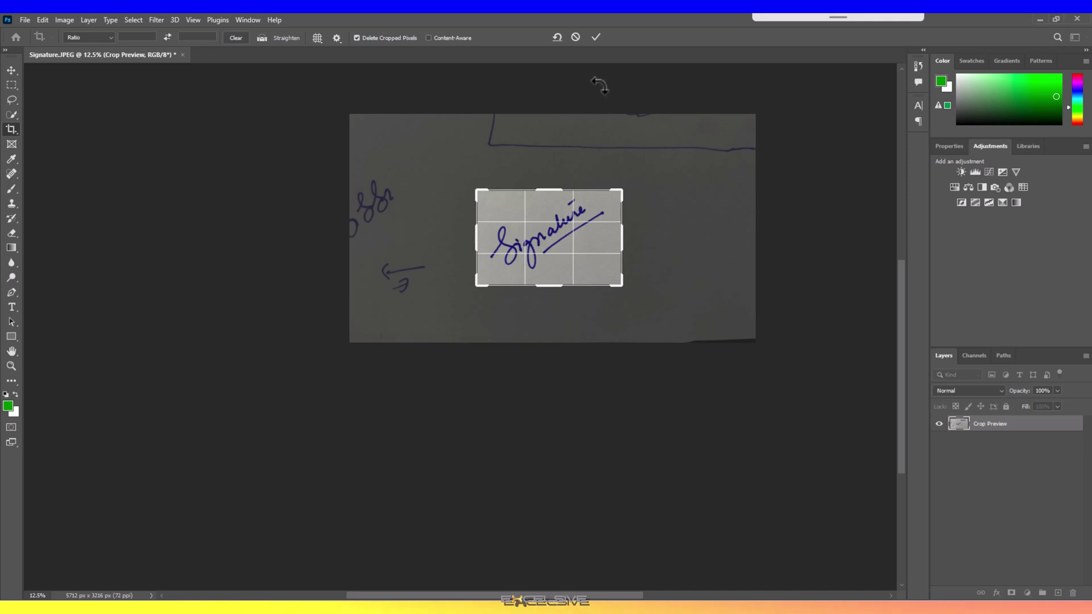
left_click(595, 37)
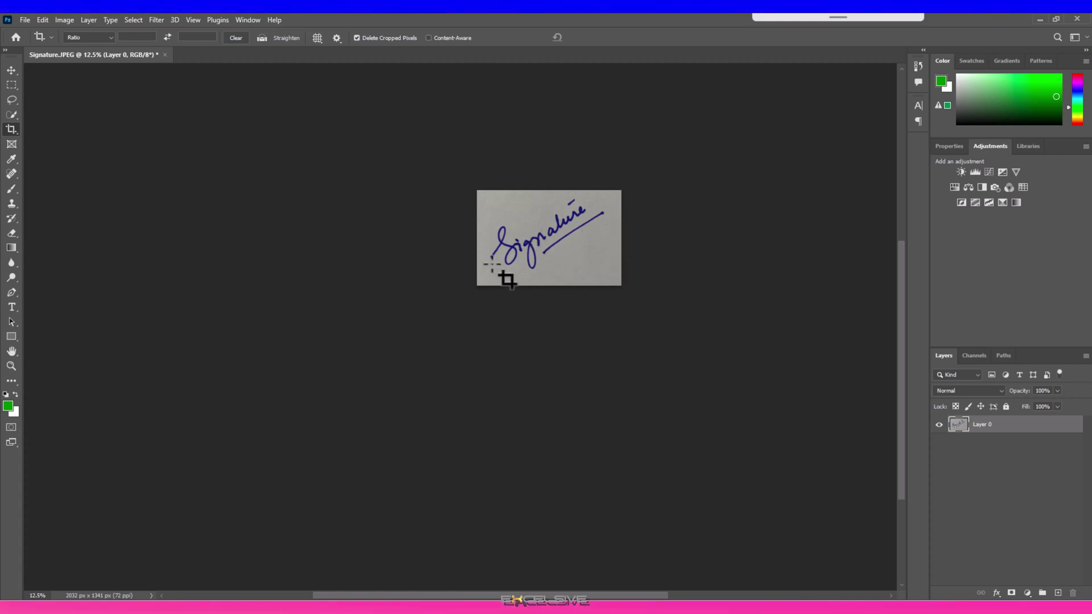
key("space")
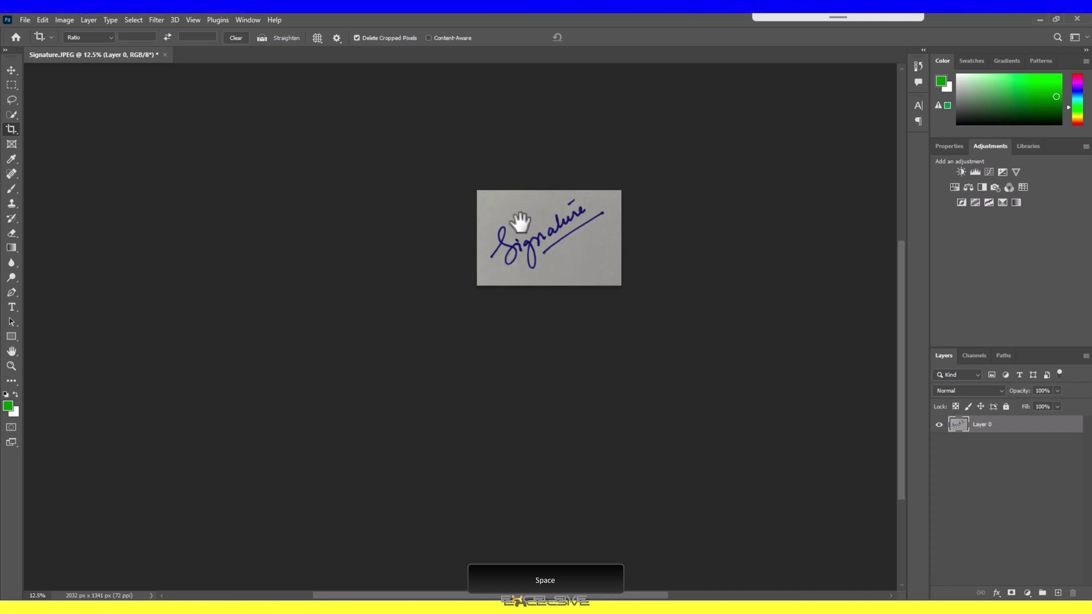
mouse_move(537, 211)
left_mouse_down()
mouse_move(528, 233)
mouse_move(468, 274)
mouse_move(474, 257)
mouse_move(483, 287)
mouse_move(468, 263)
left_mouse_up()
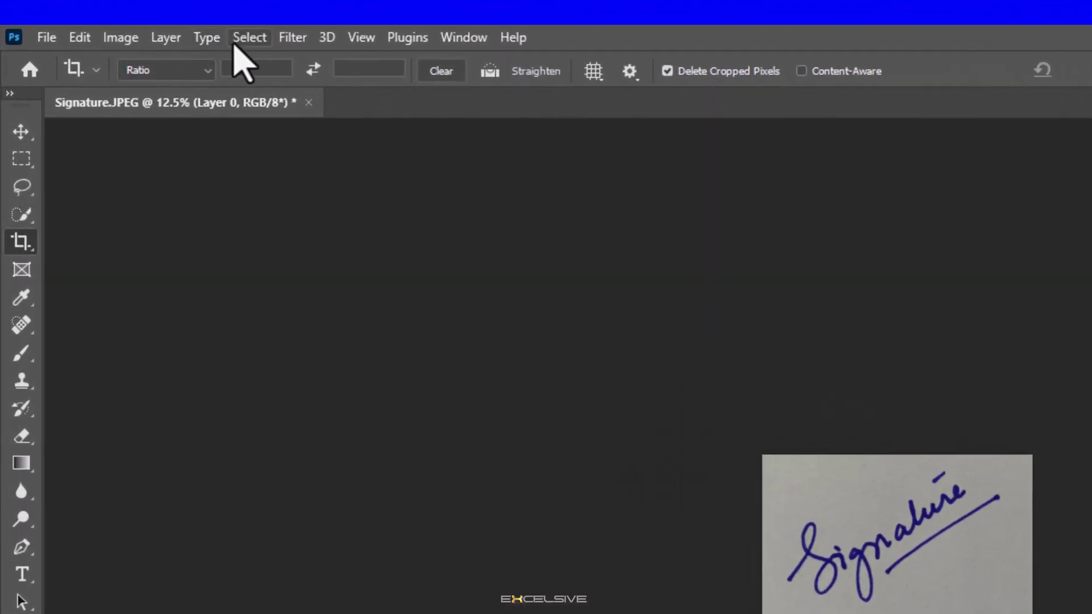
- Sample the blue signature ink in Select > Color Range (Sampled Colors) at fuzziness 57
left_click(234, 41)
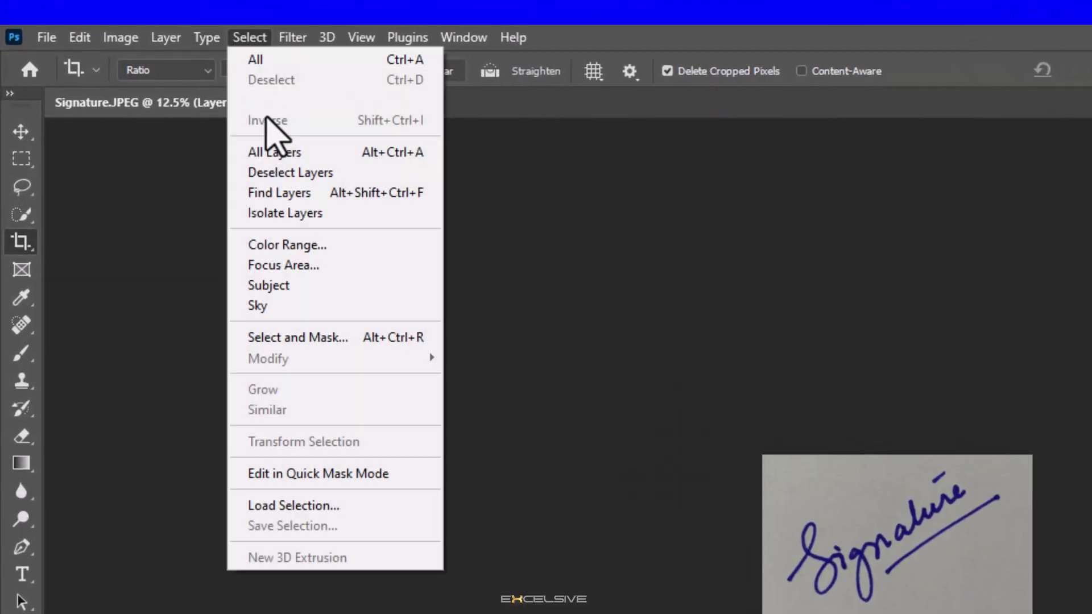
left_click(341, 250)
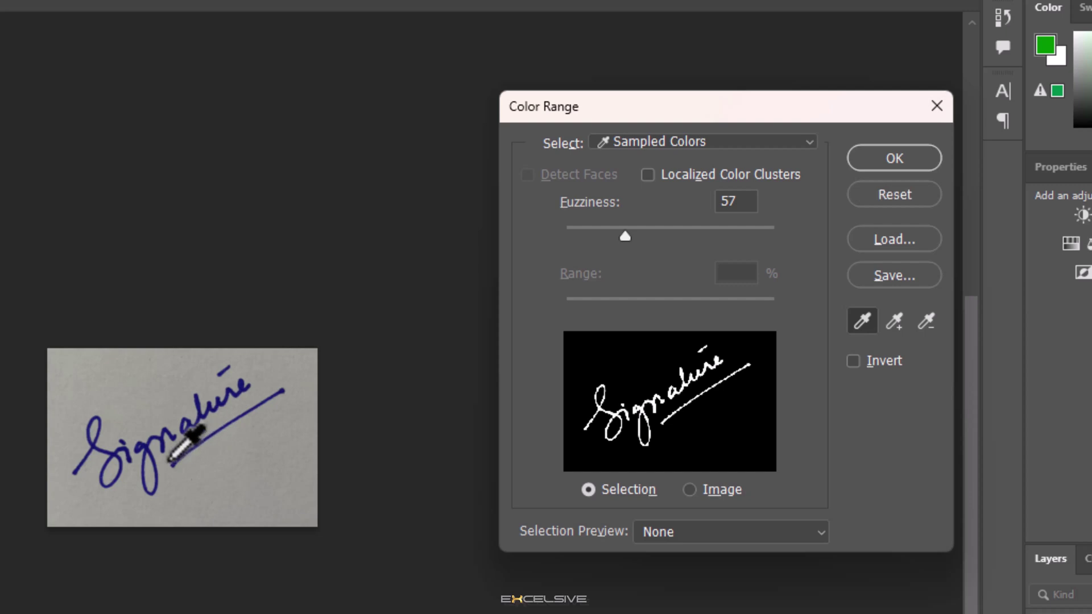
scroll(170, 461, "up", 5, "alt")
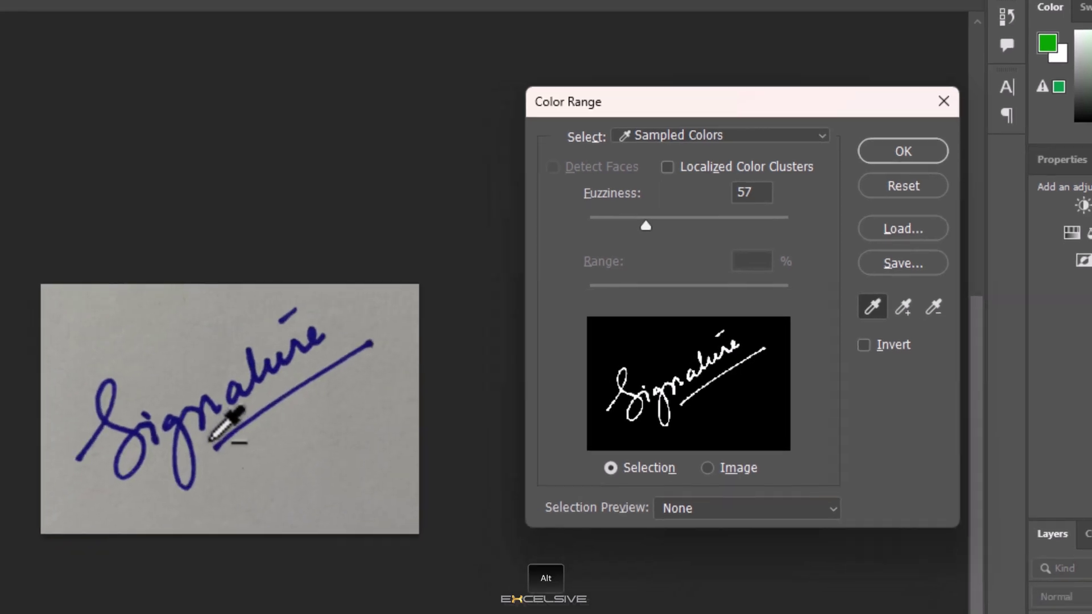
scroll(298, 396, "up", 5, "alt")
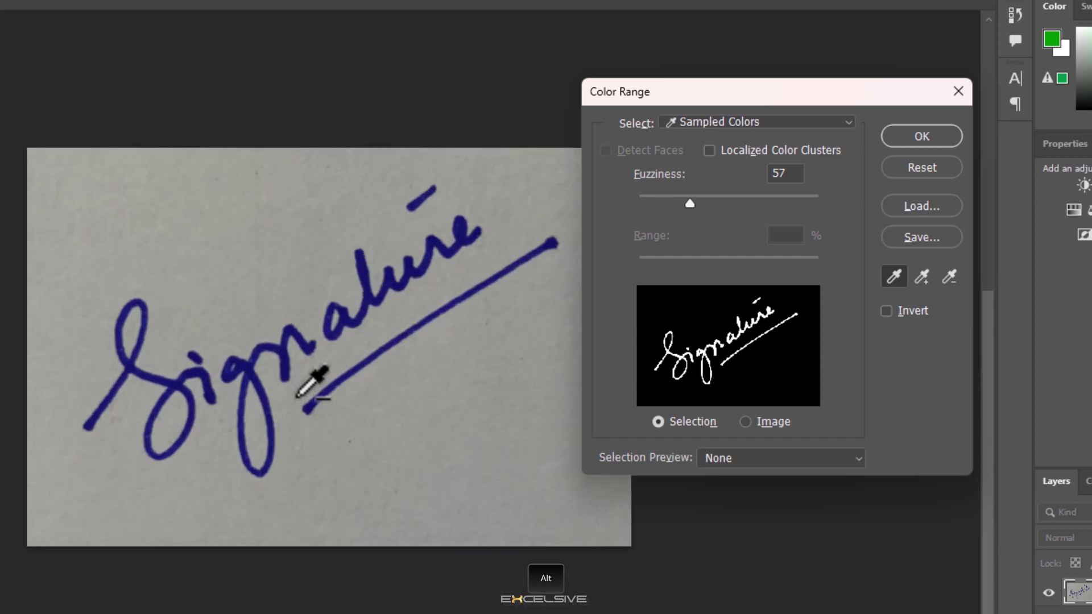
scroll(296, 397, "up", 1, "alt")
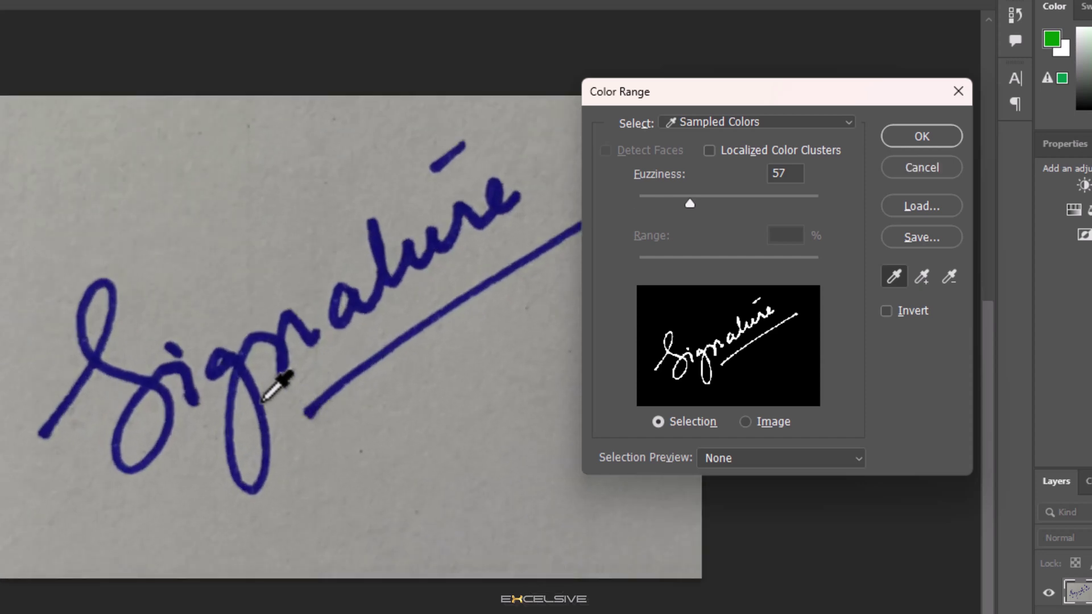
left_click(243, 365)
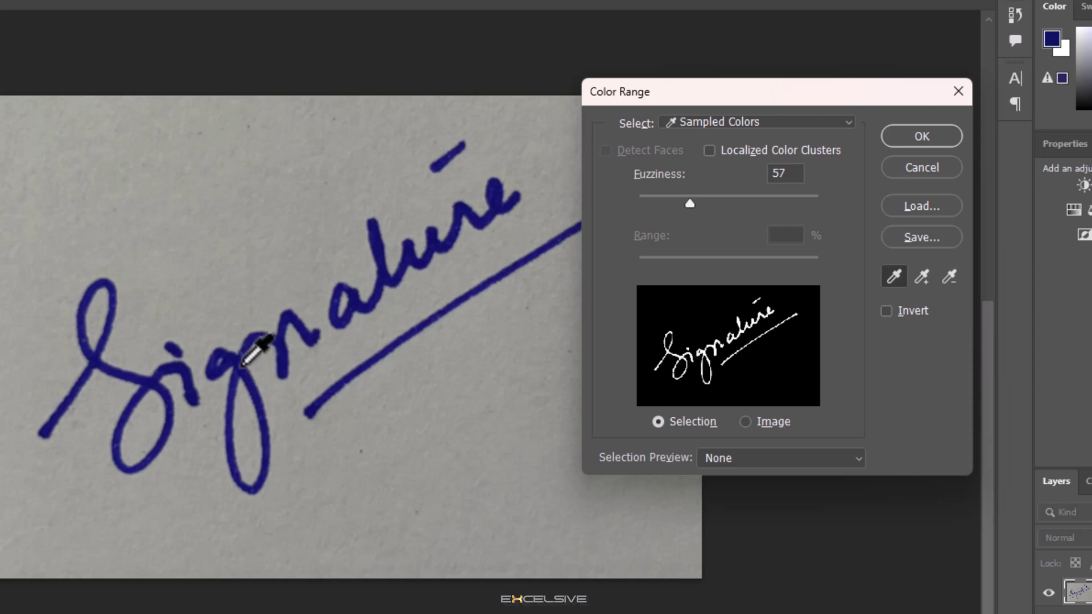
- Add another ink shade to the Color Range sample and set fuzziness to 78
left_click(922, 279)
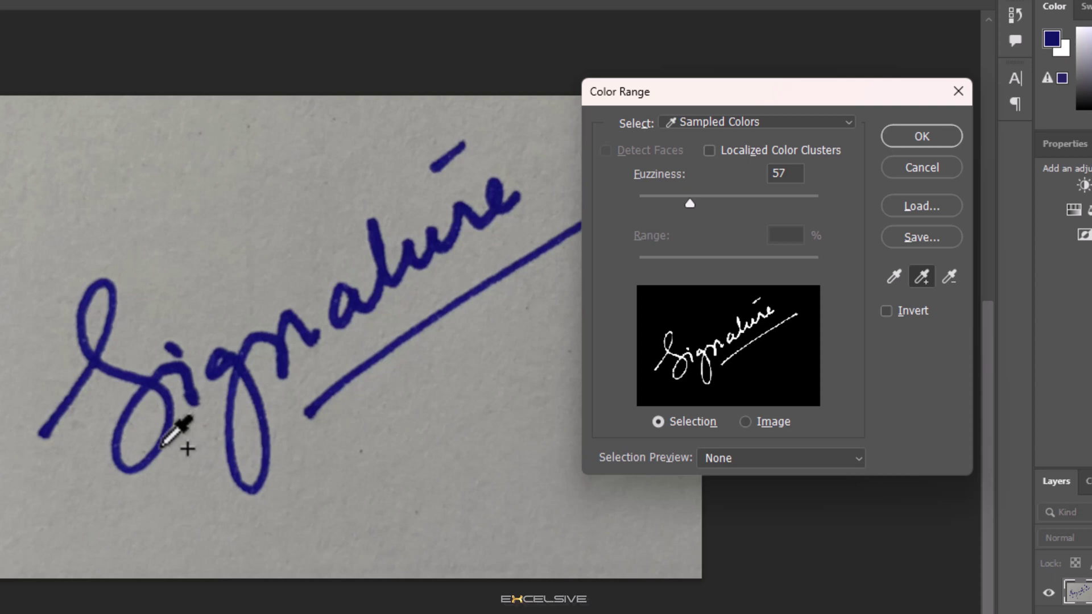
left_click(116, 445)
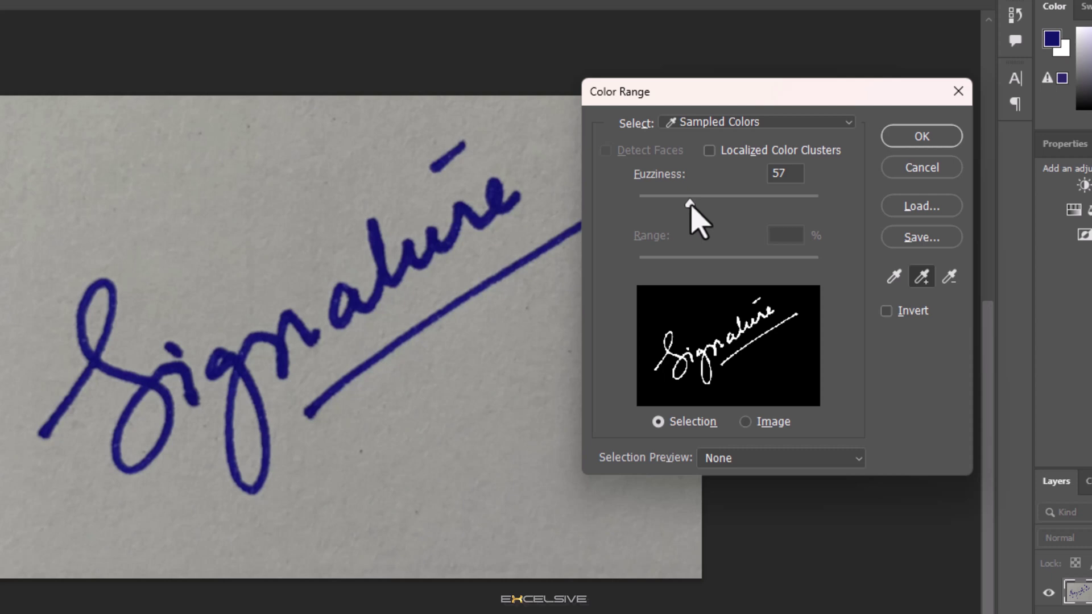
left_click_drag(691, 206, 829, 210)
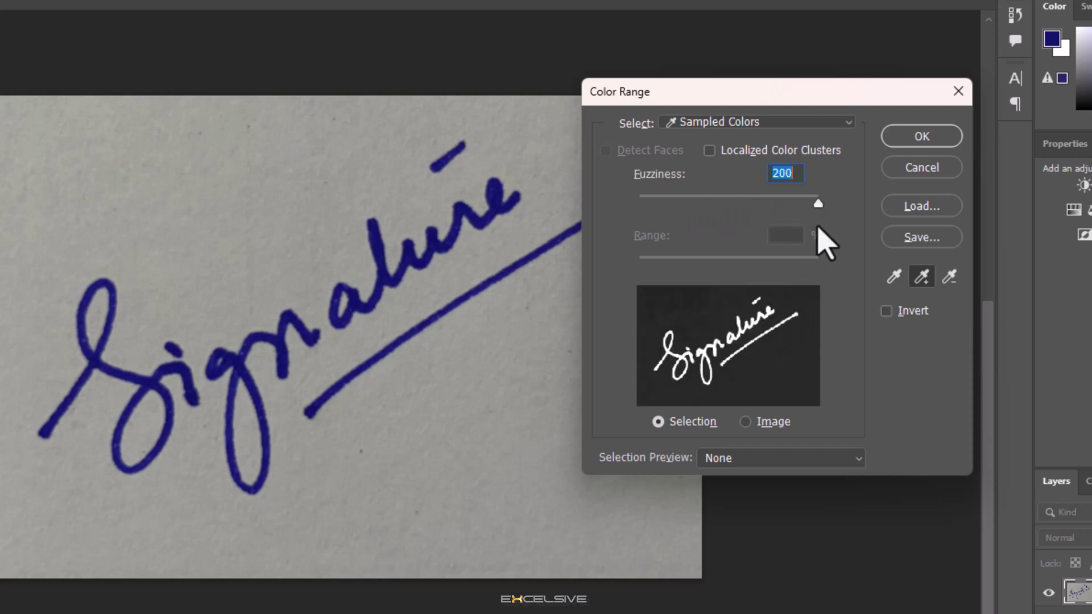
left_click_drag(820, 205, 638, 215)
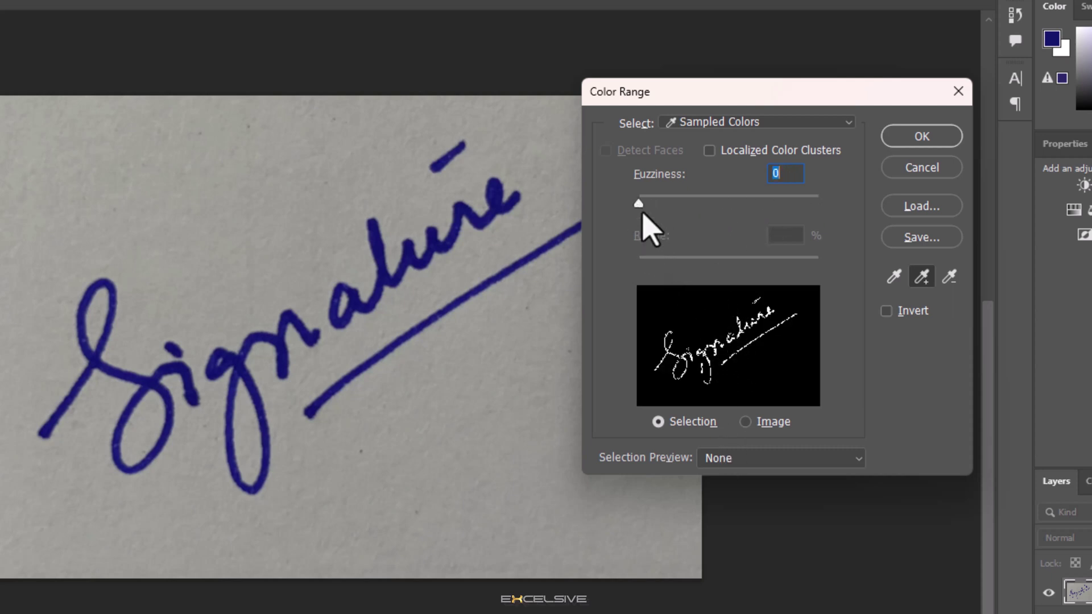
left_click_drag(646, 206, 719, 208)
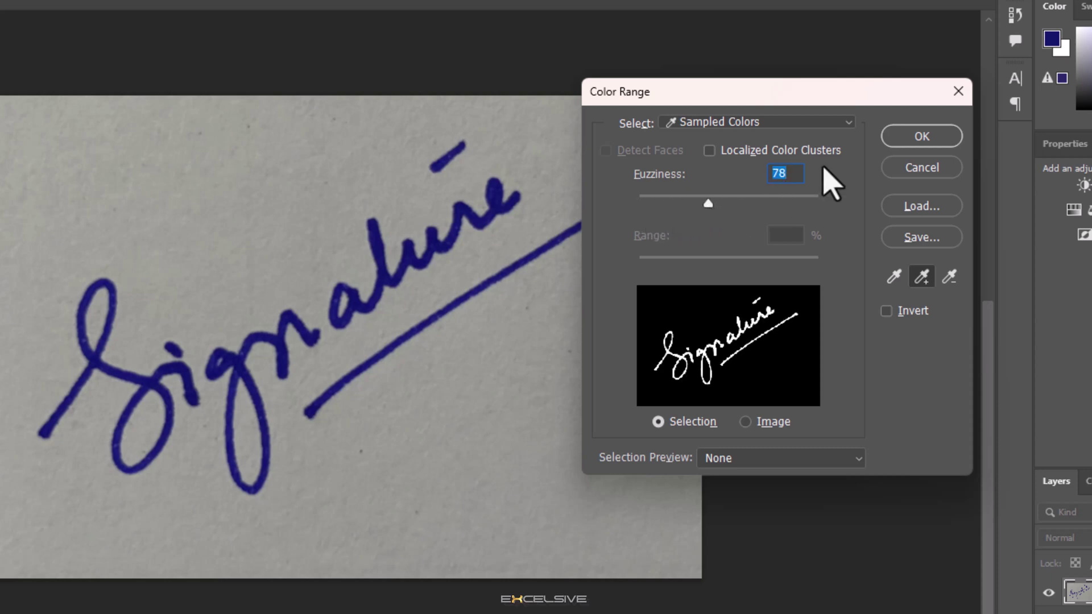
left_click(917, 142)
- Mask Layer 0 with the signature selection, hiding the grey paper behind the handwriting
key("c")
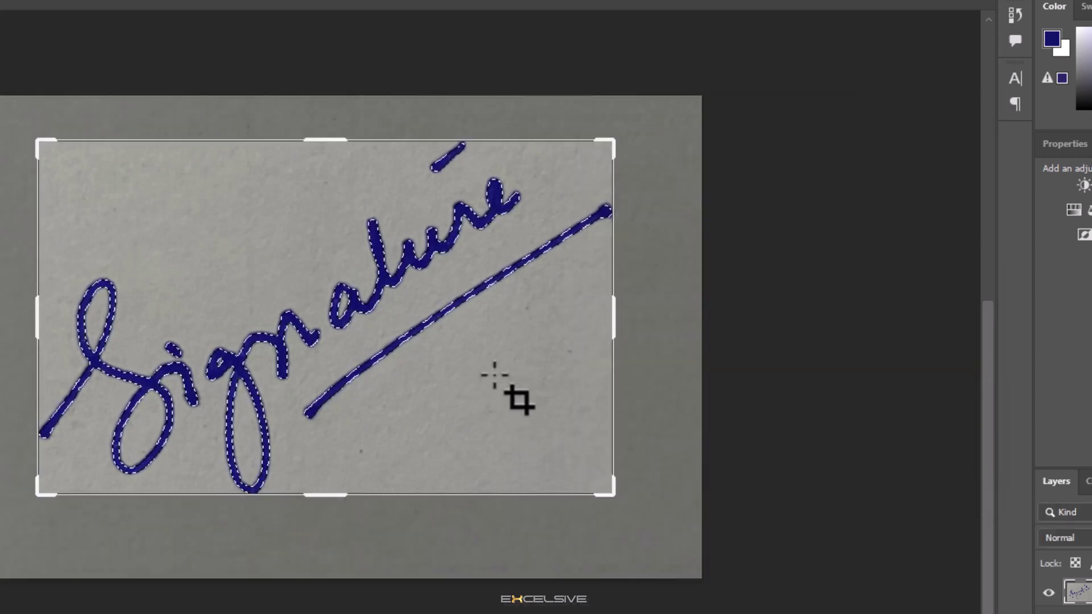
key("Escape")
key("v")
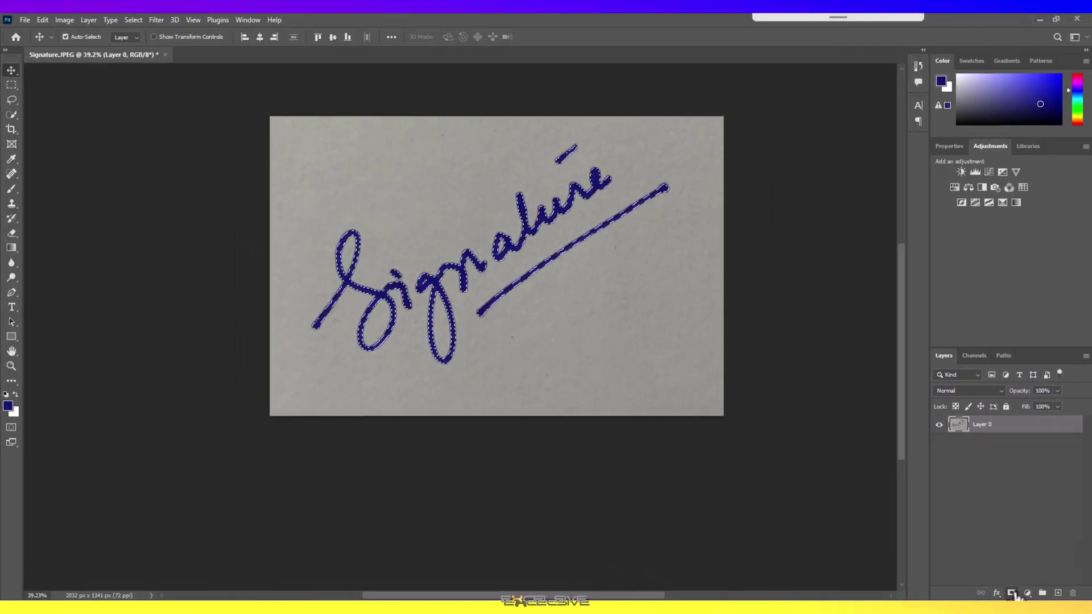
left_click(953, 578)
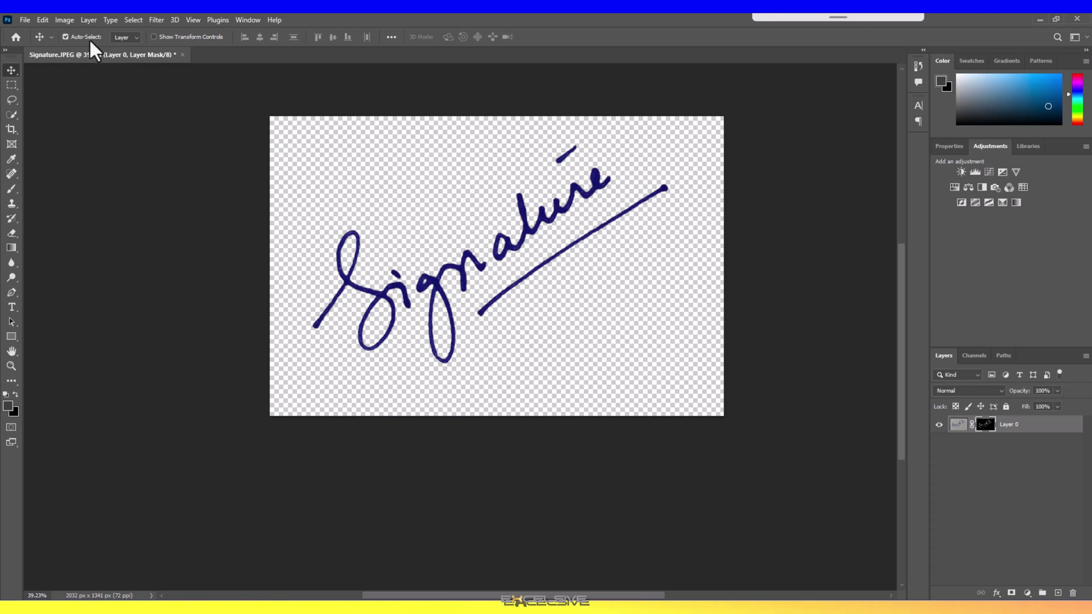
- Trim transparent pixels from all sides, shrinking the canvas to 1596 × 982 px
left_click(64, 19)
left_click(107, 149)
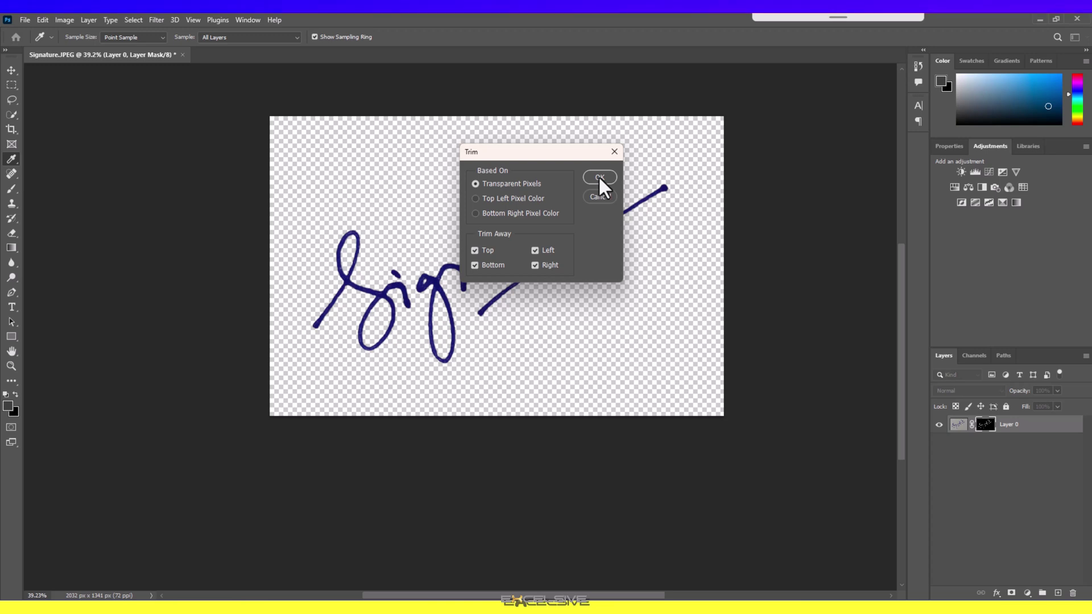
left_click(600, 178)
key("v")
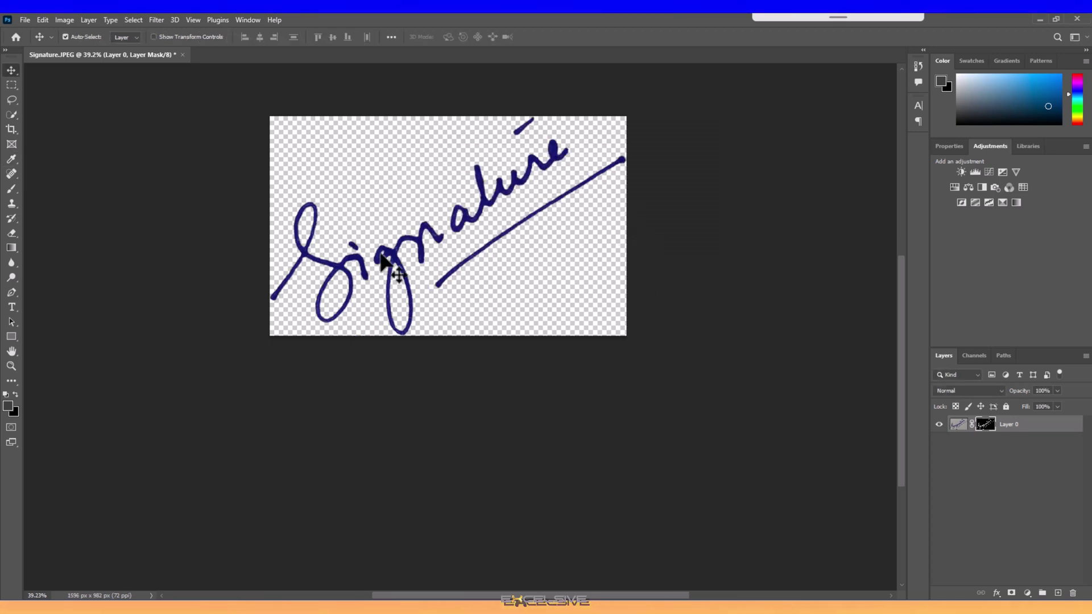
left_click(20, 21)
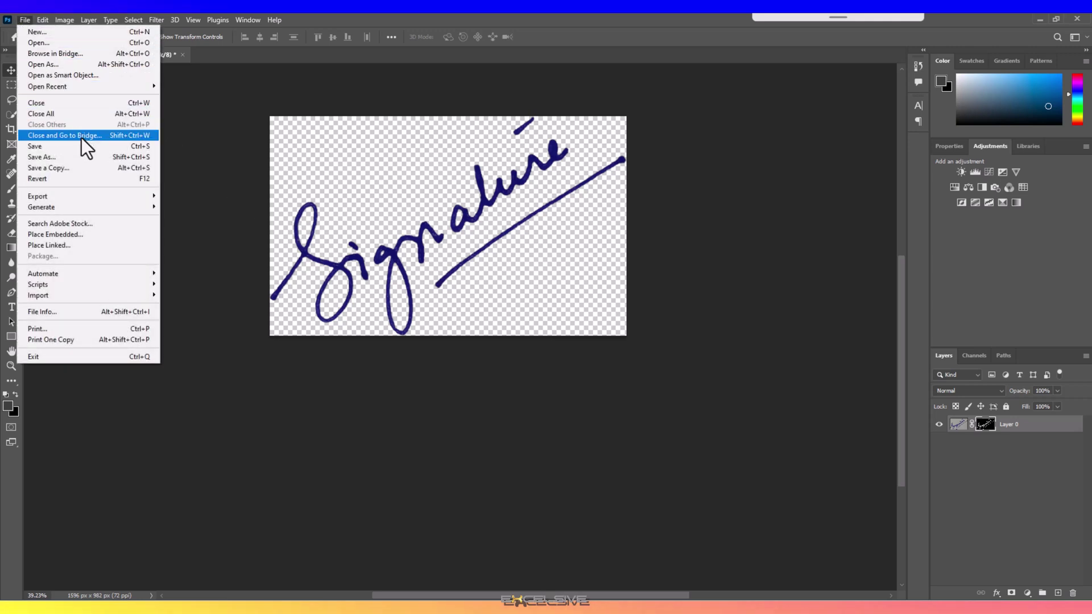
mouse_move(105, 198)
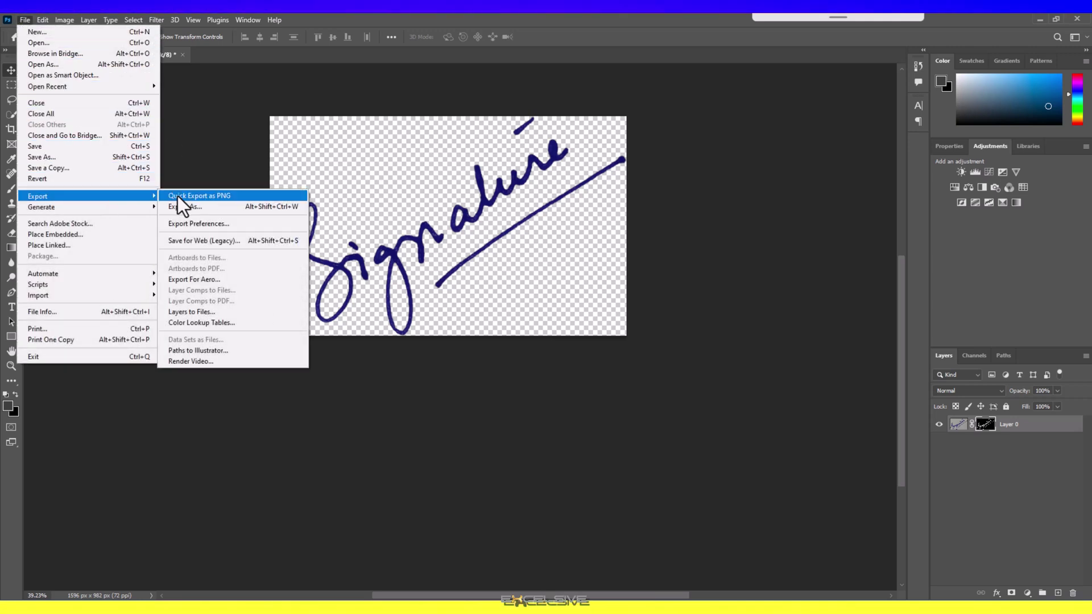
left_click(191, 198)
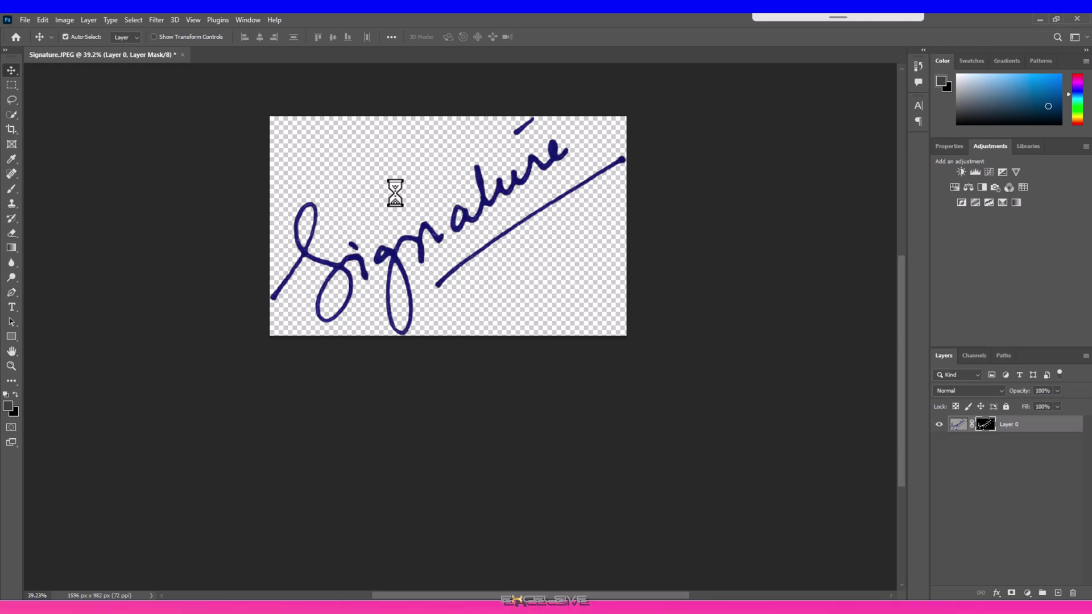
left_click(183, 281)
left_click(176, 285)
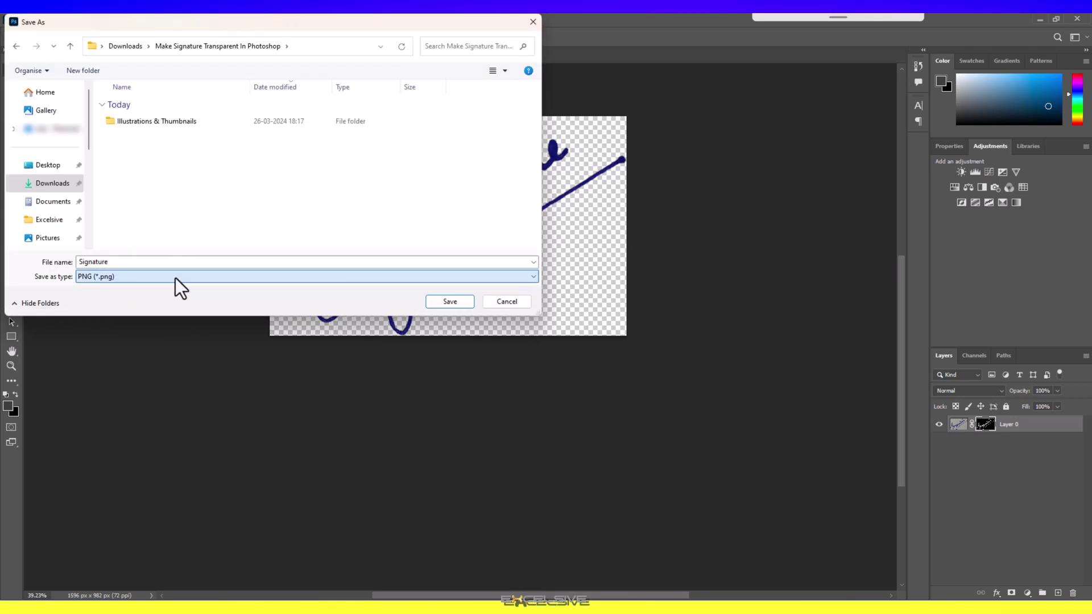
left_click(500, 308)
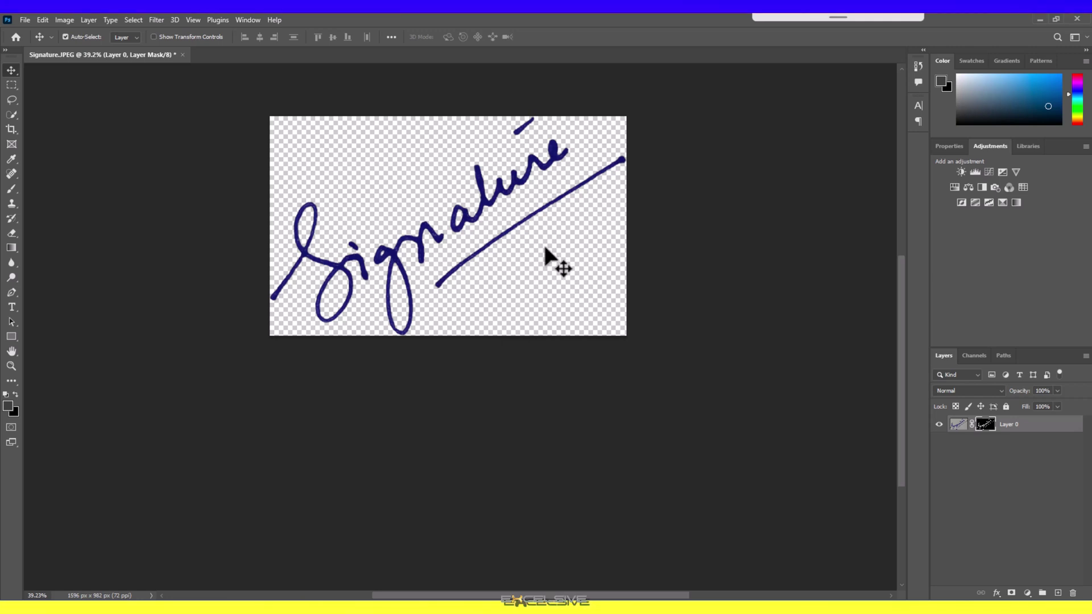